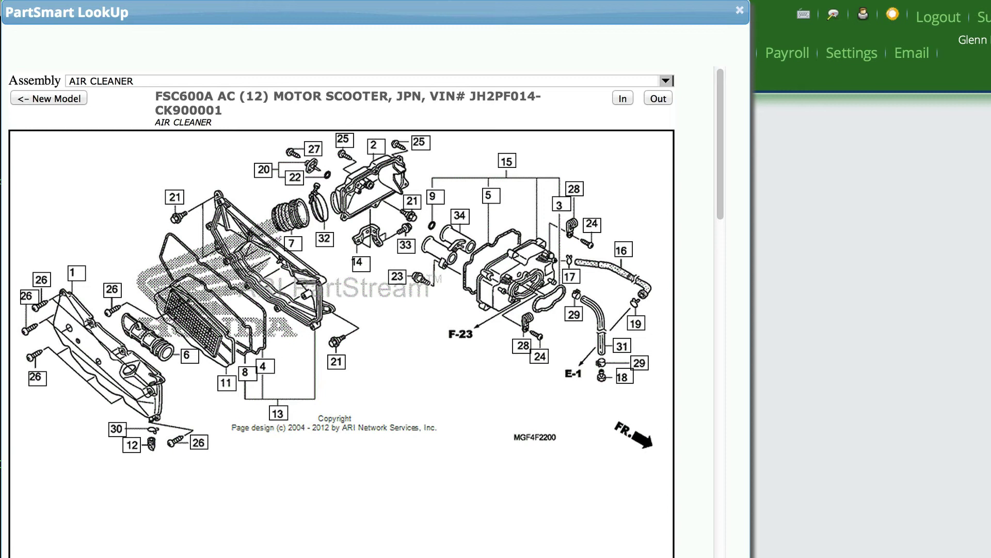
Try adding the air cleaner chamber (callout 15) to the pick list, then dismiss the HOM vendor-link error.
click(508, 160)
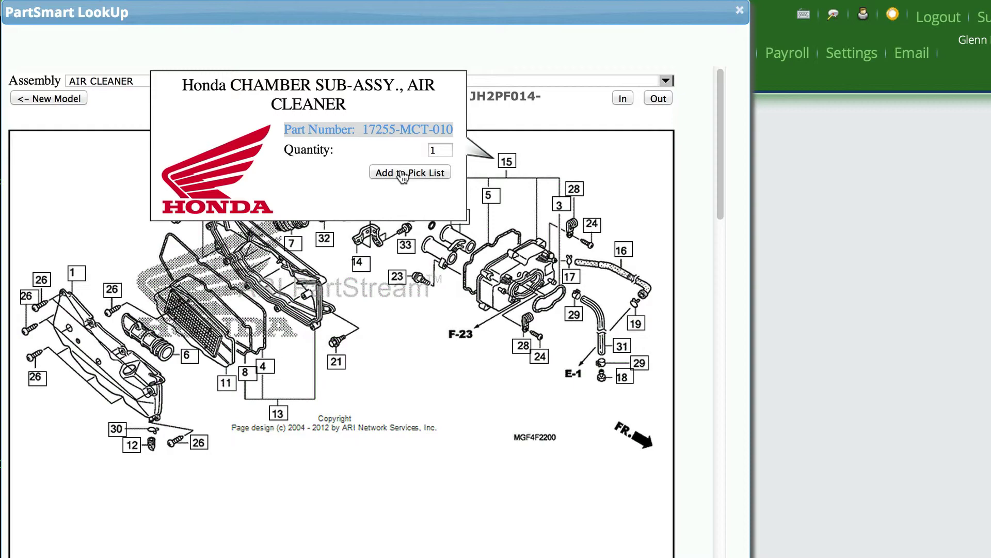
click(403, 174)
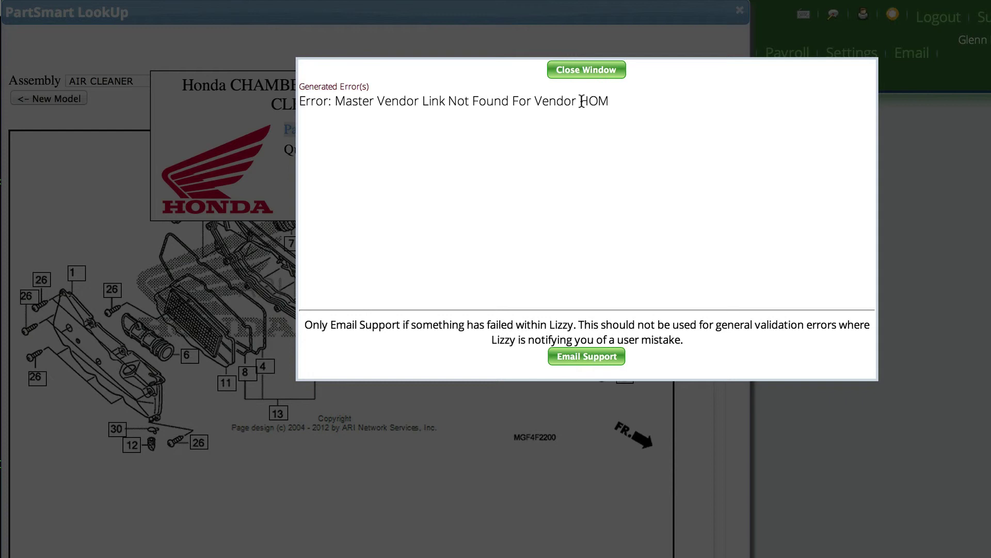
drag(582, 101, 607, 99)
click(596, 71)
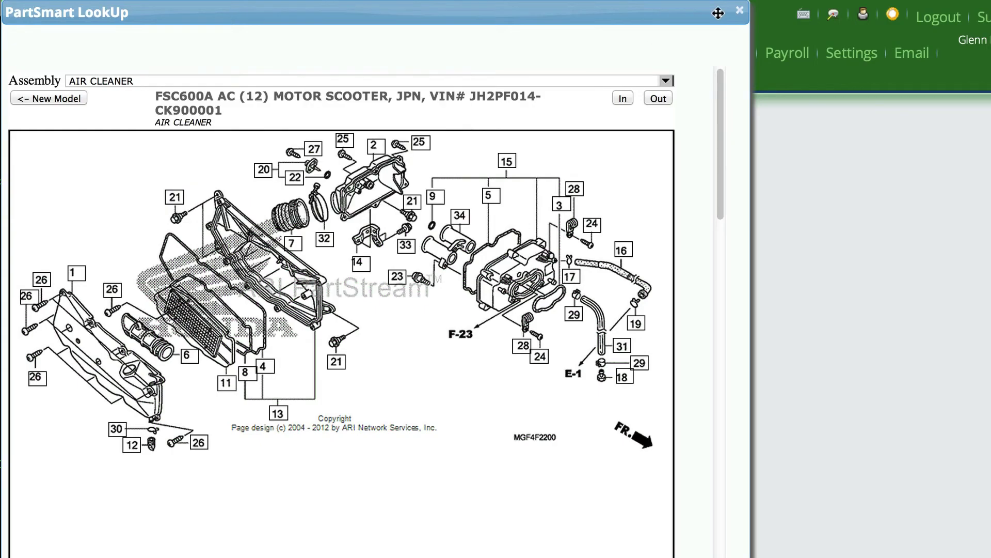
Close PartSmart LookUp and open Honda Power Equipment (ID 516) from a 'honda' business-name search.
click(740, 10)
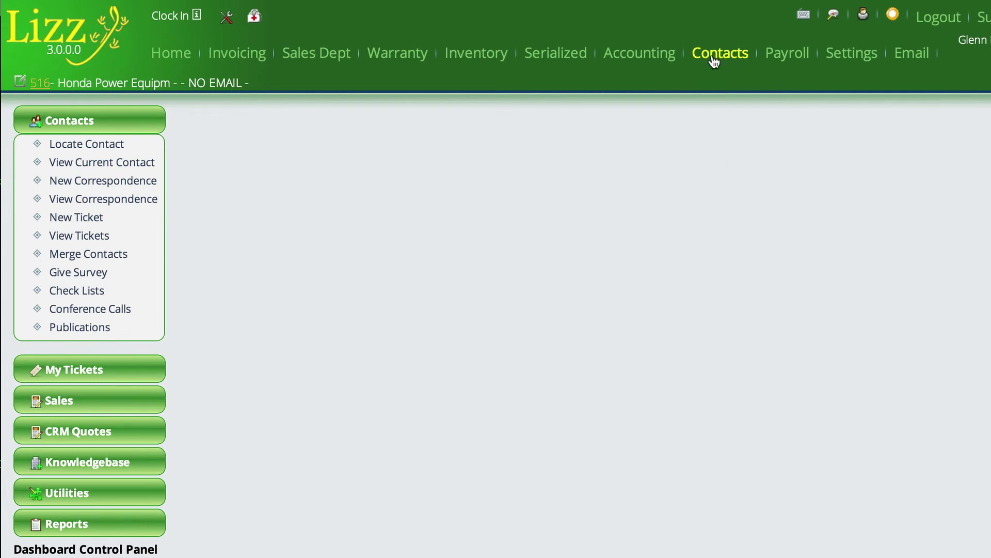
click(100, 147)
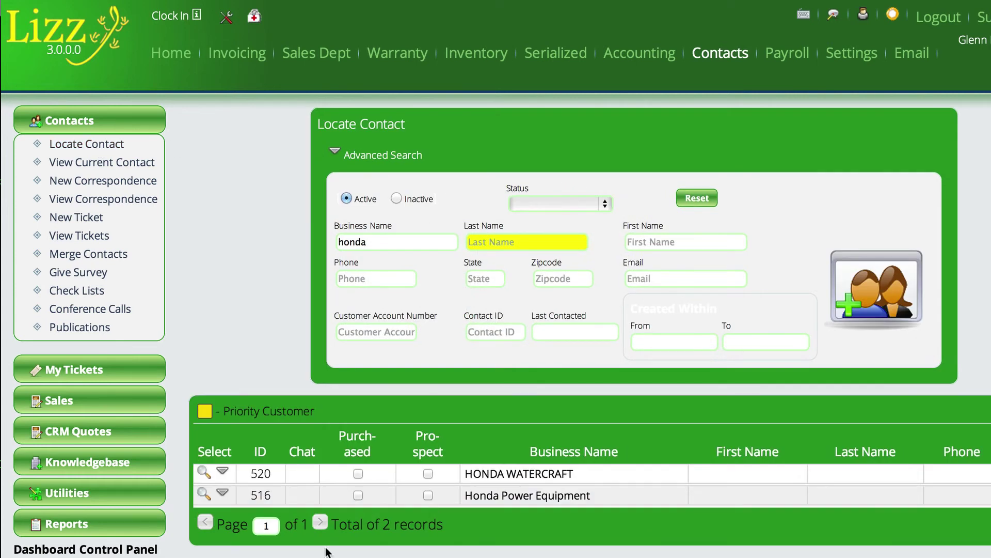
click(204, 494)
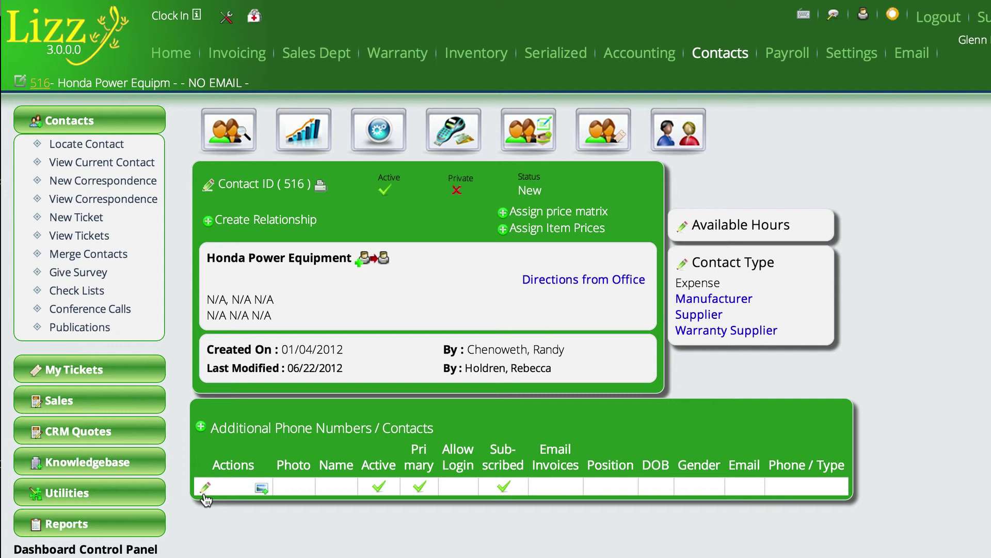
Add the 'Honda Power Equipment - HPE' prefix in this contact's Manufacturer settings.
click(709, 299)
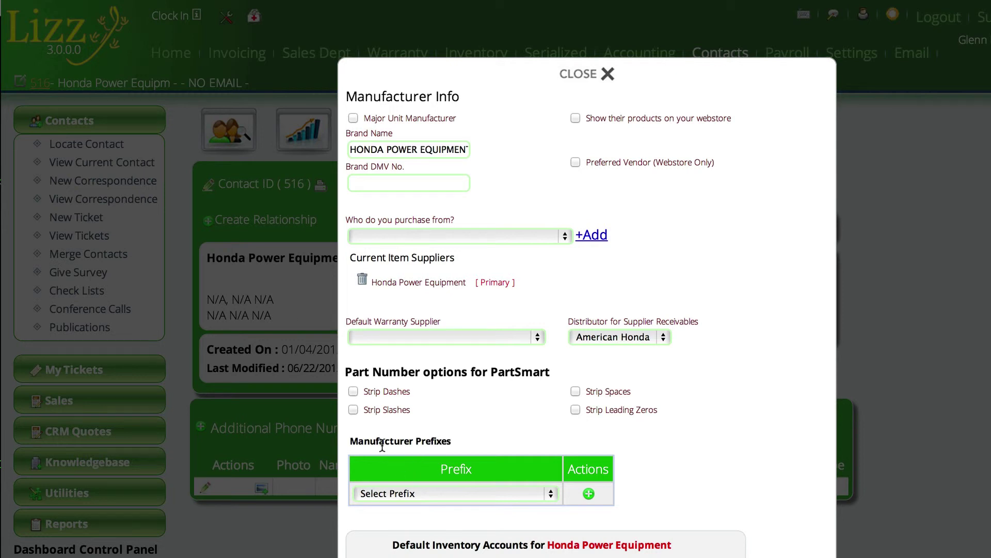
click(429, 491)
scroll(391, 265, down, 20)
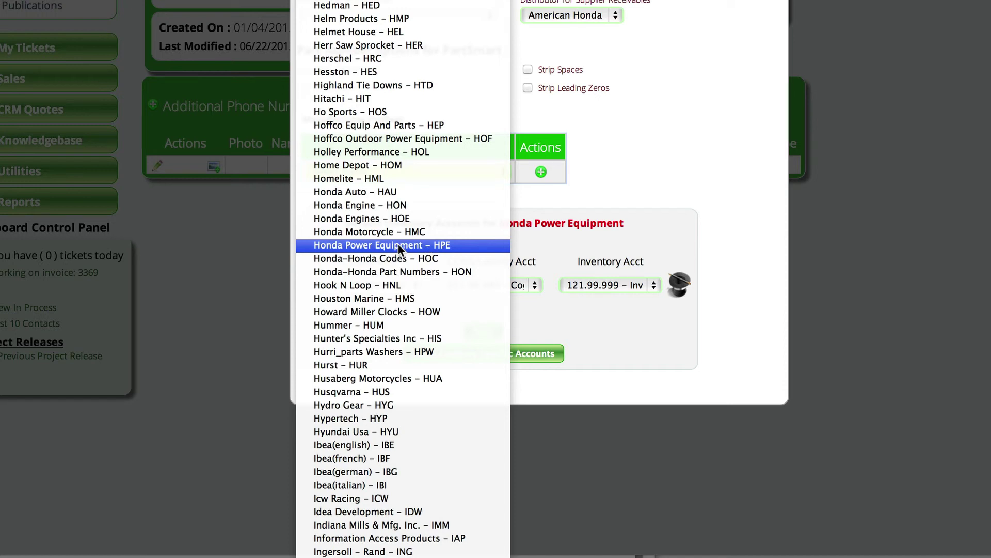
click(399, 244)
click(540, 173)
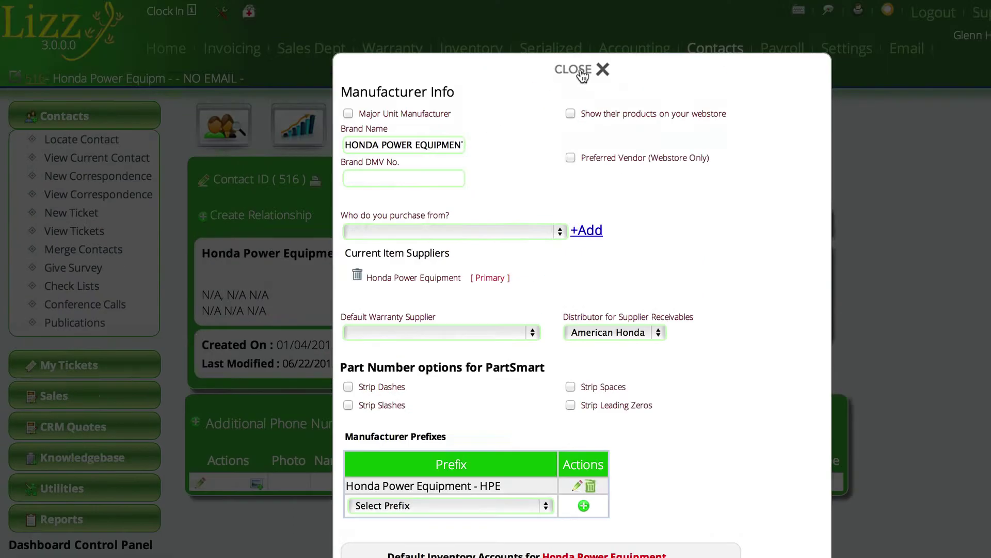
Close the manufacturer settings and open contact 503 via a business-name search for 'american hon'.
click(602, 70)
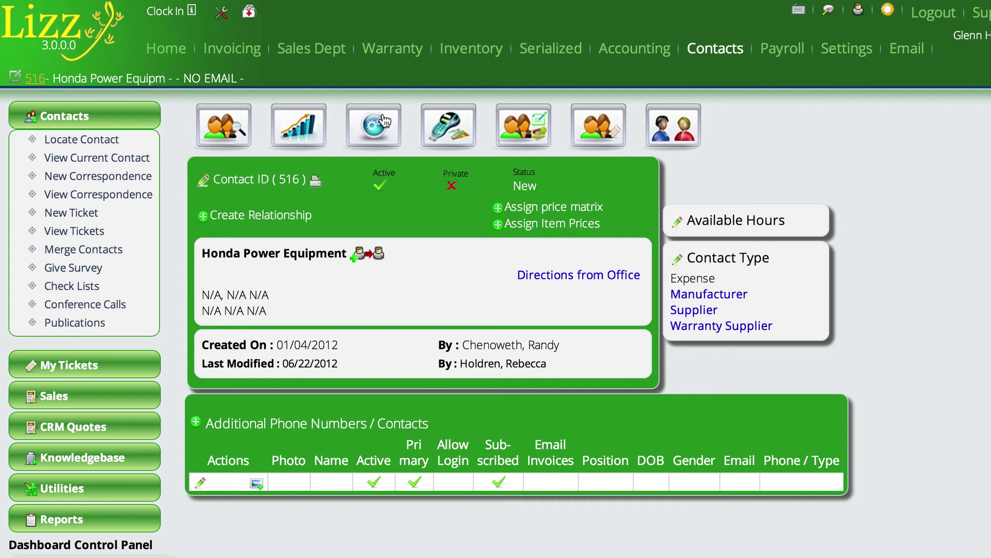
click(84, 143)
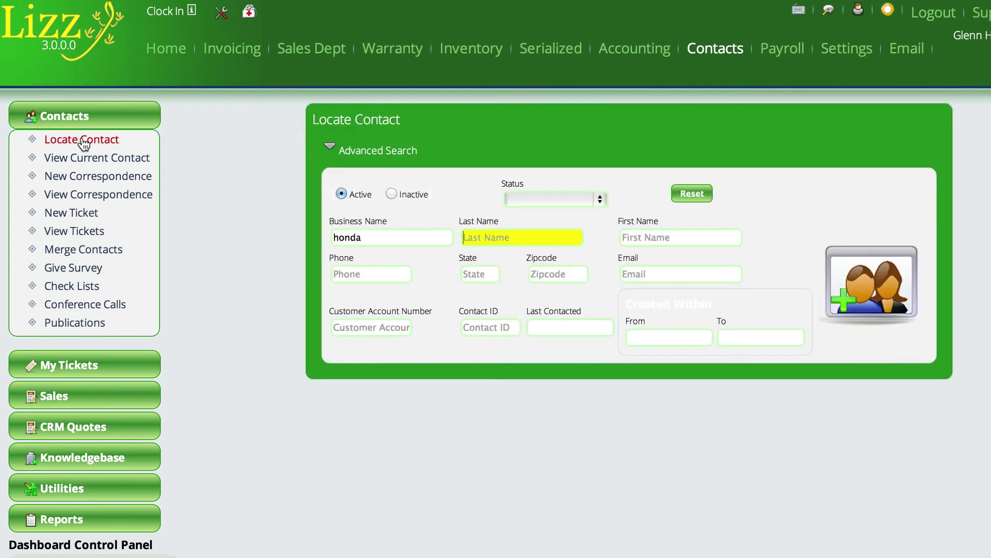
key(shift+Tab)
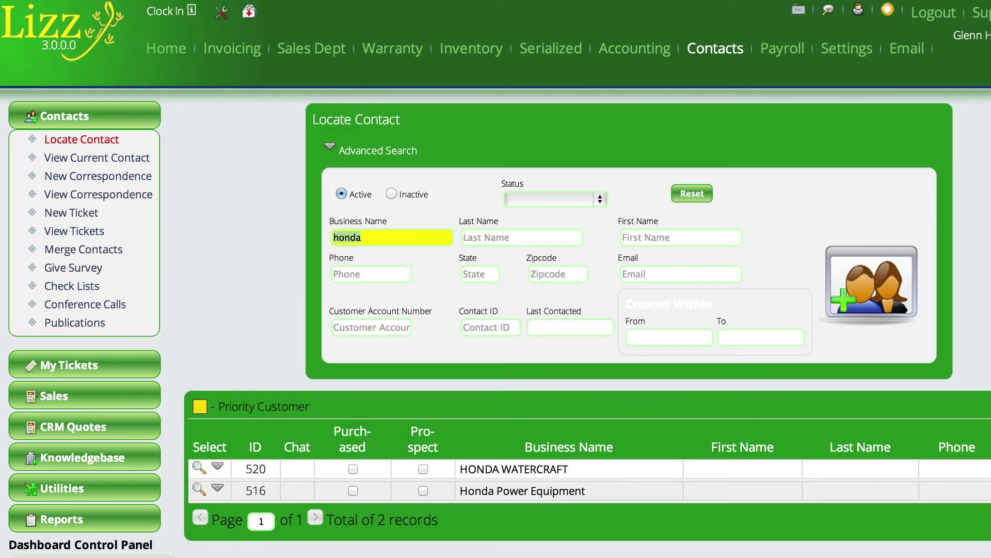
text(ameri)
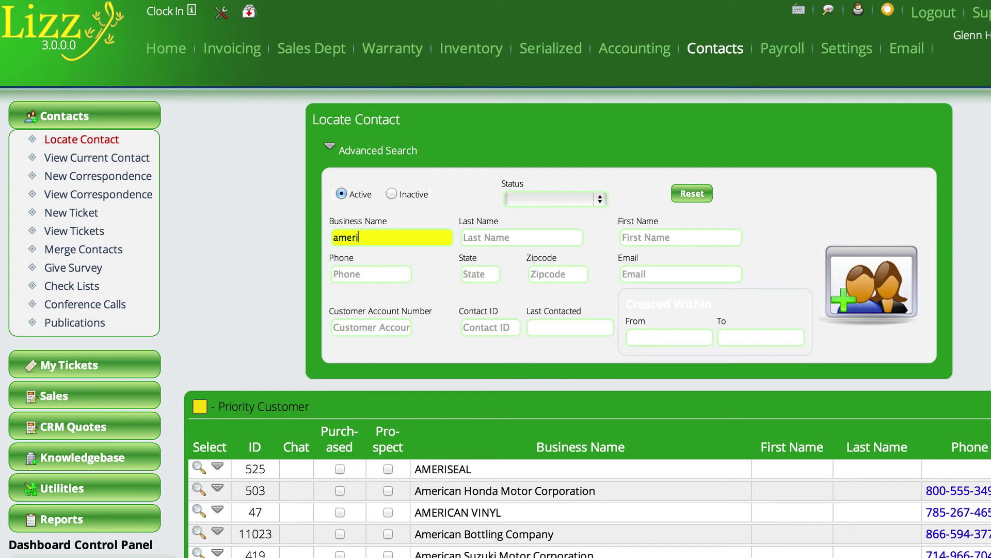
text(can hon)
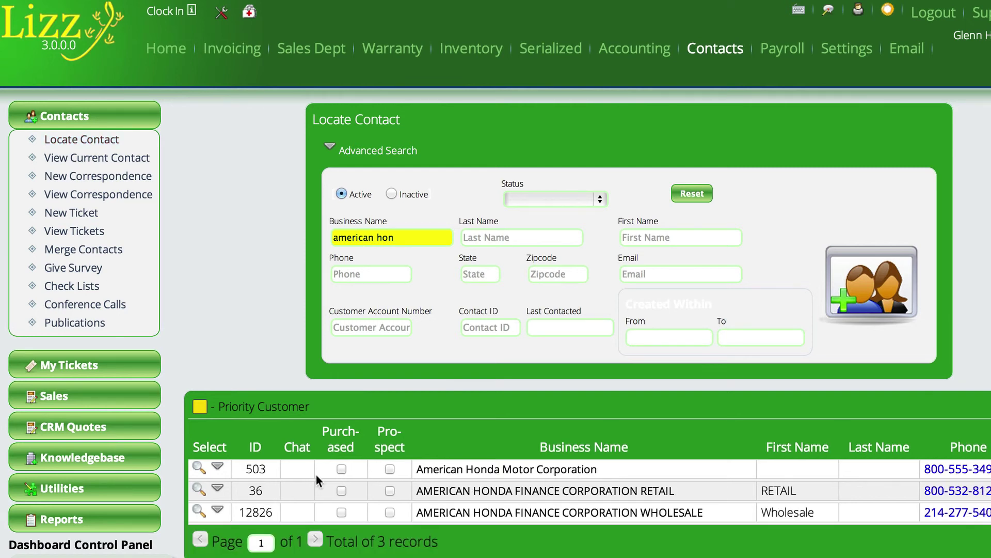
click(199, 470)
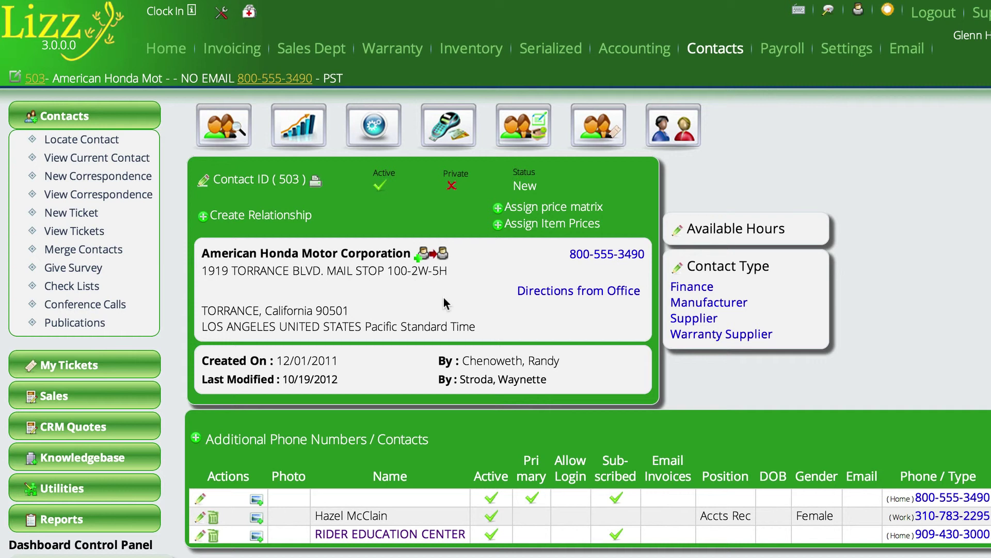
Add the 'Honda Motorcycle - HMC' prefix to American Honda's manufacturer settings, then close them.
click(702, 300)
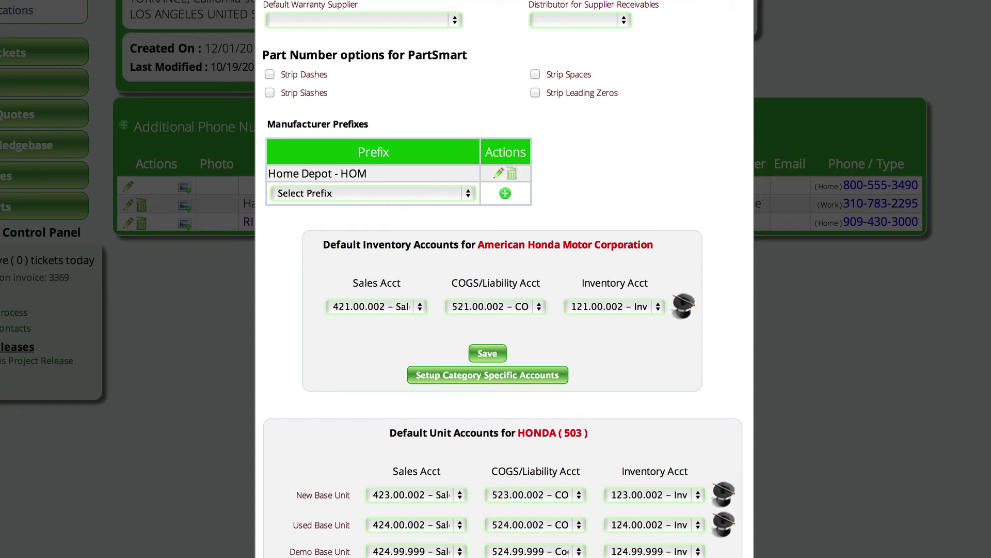
click(455, 176)
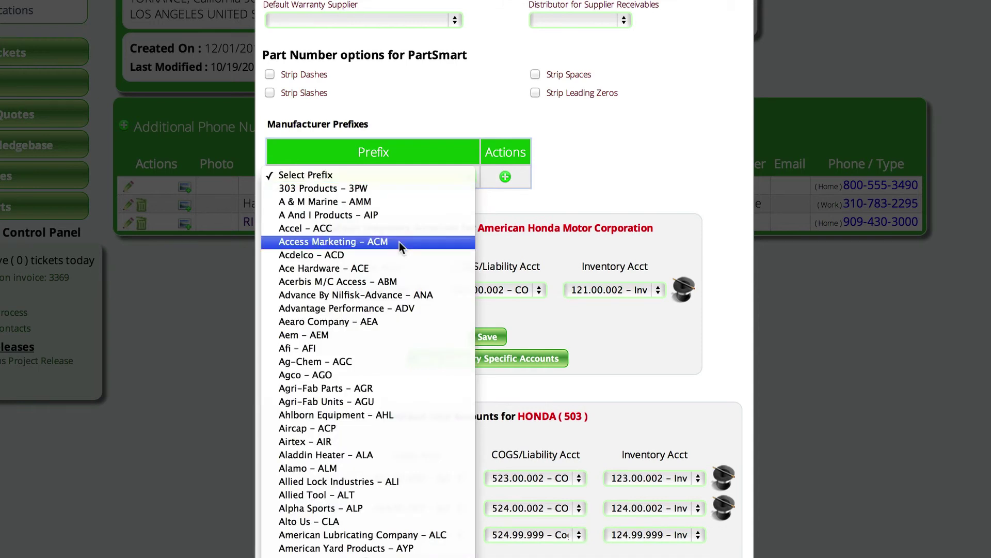
scroll(398, 242, down, 20)
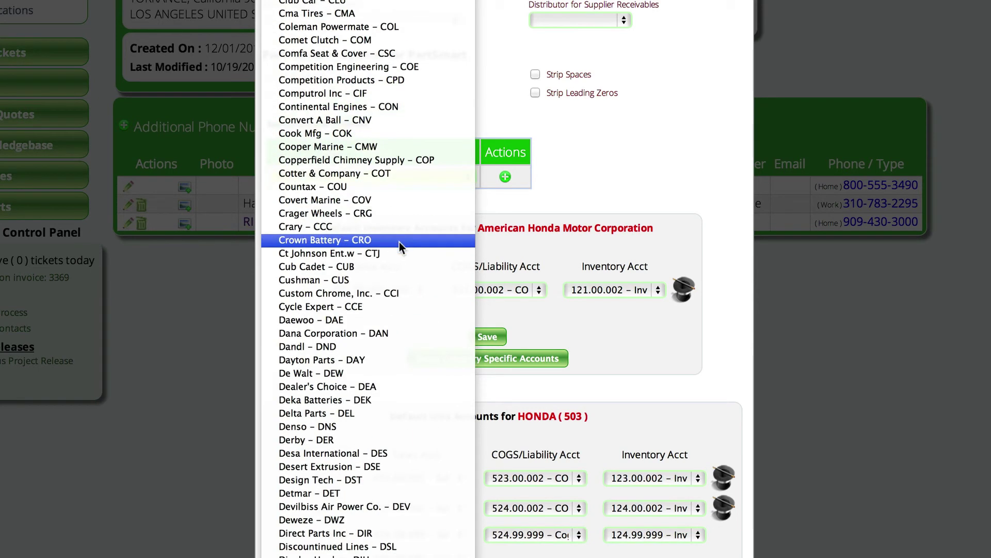
scroll(399, 241, down, 20)
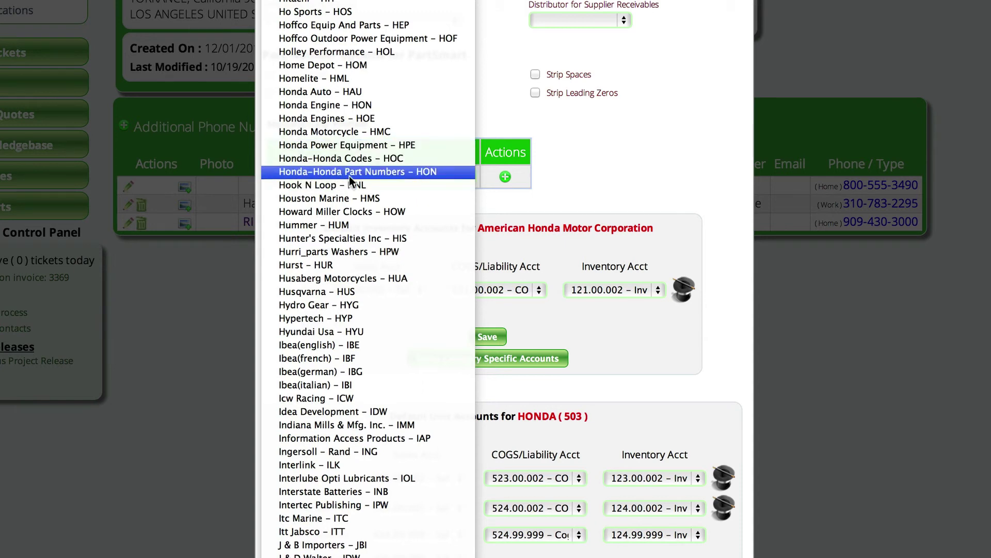
click(330, 135)
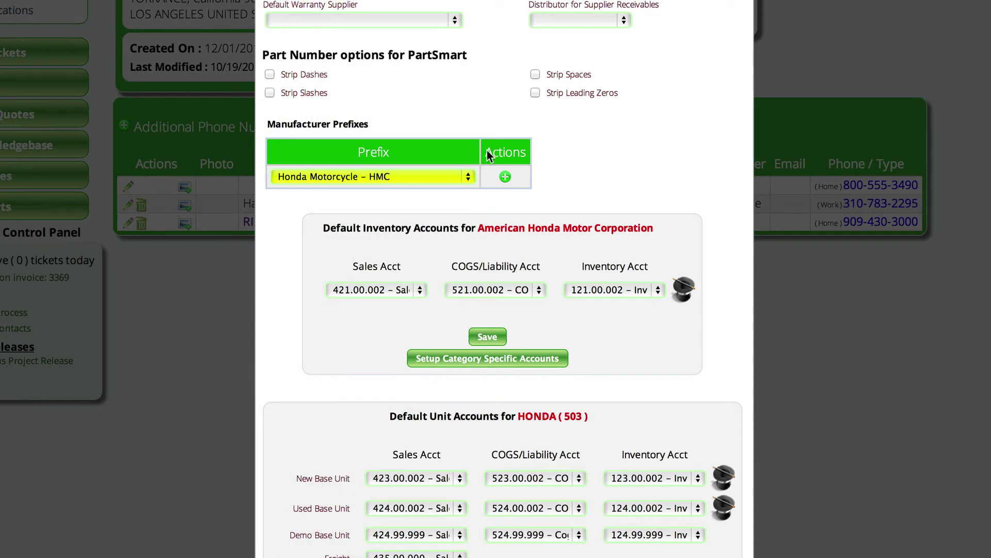
click(504, 176)
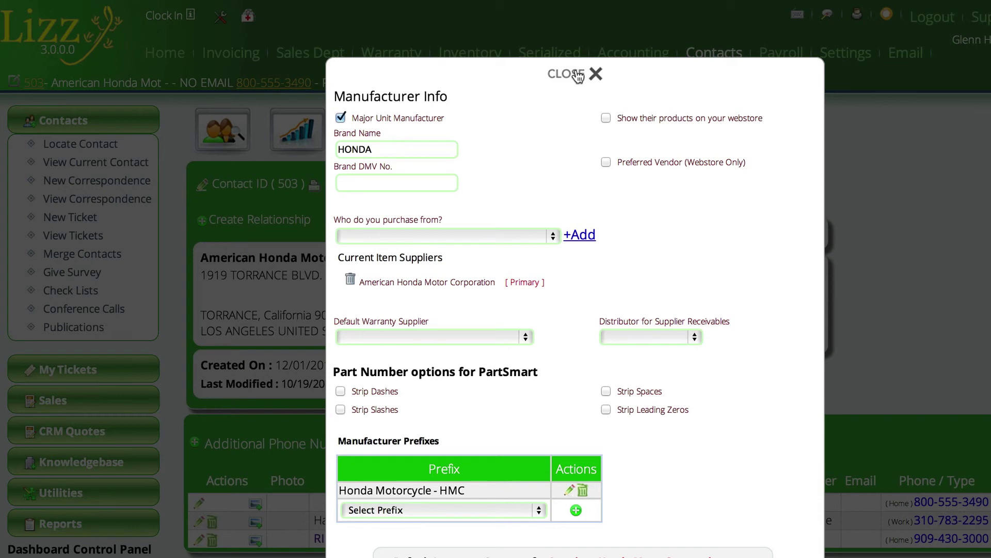
click(577, 77)
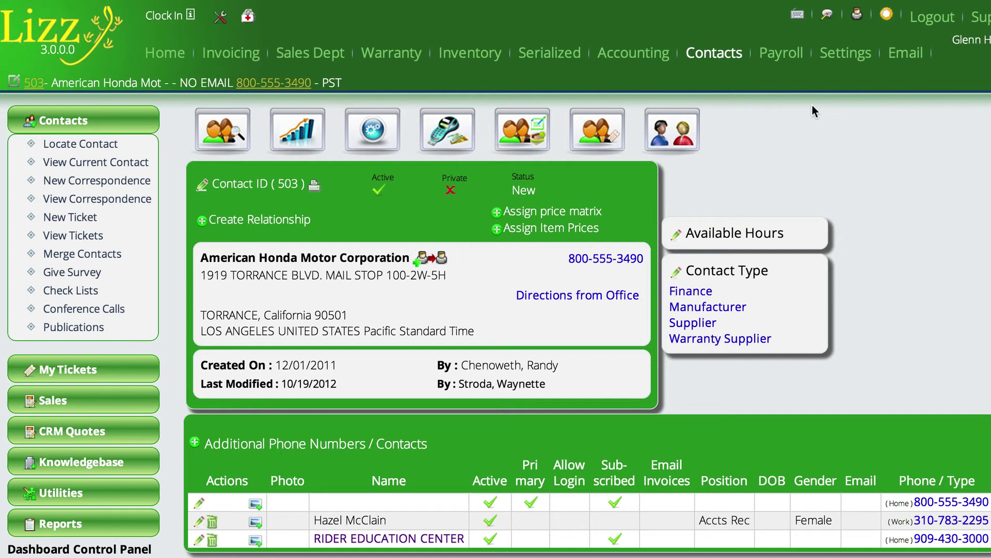
Bring up Settings > Inventory > Map Prefixes with Partsmart as the standard application.
click(846, 55)
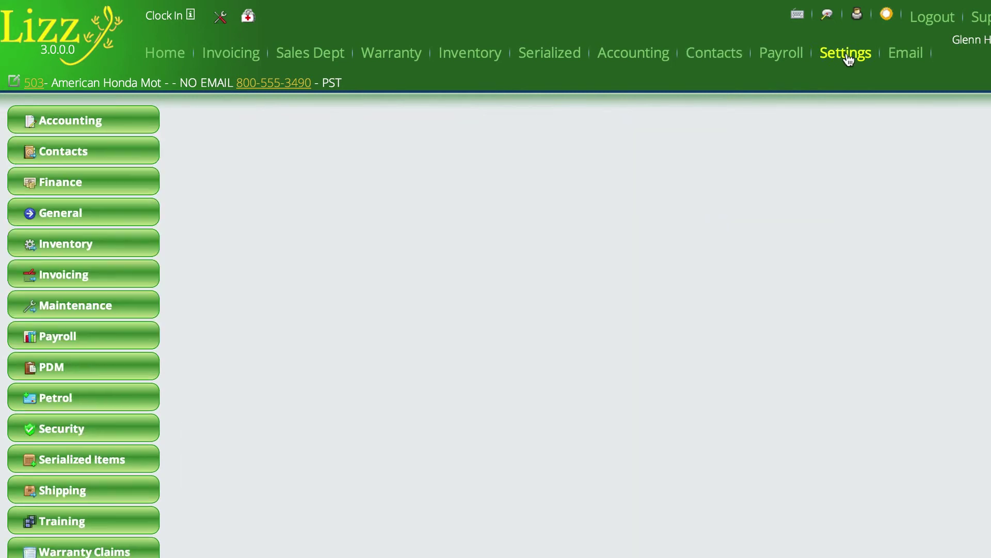
click(83, 244)
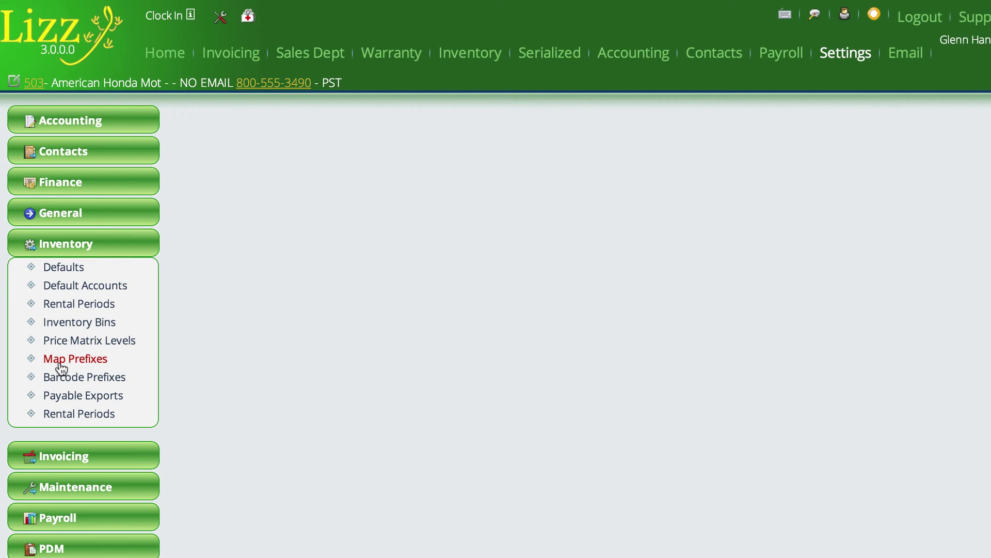
click(83, 364)
click(618, 183)
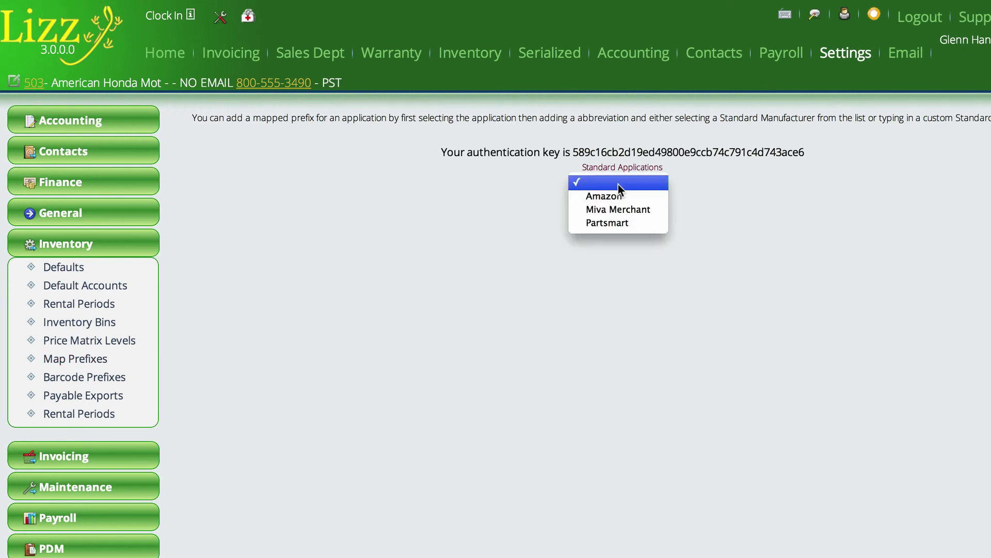
click(615, 223)
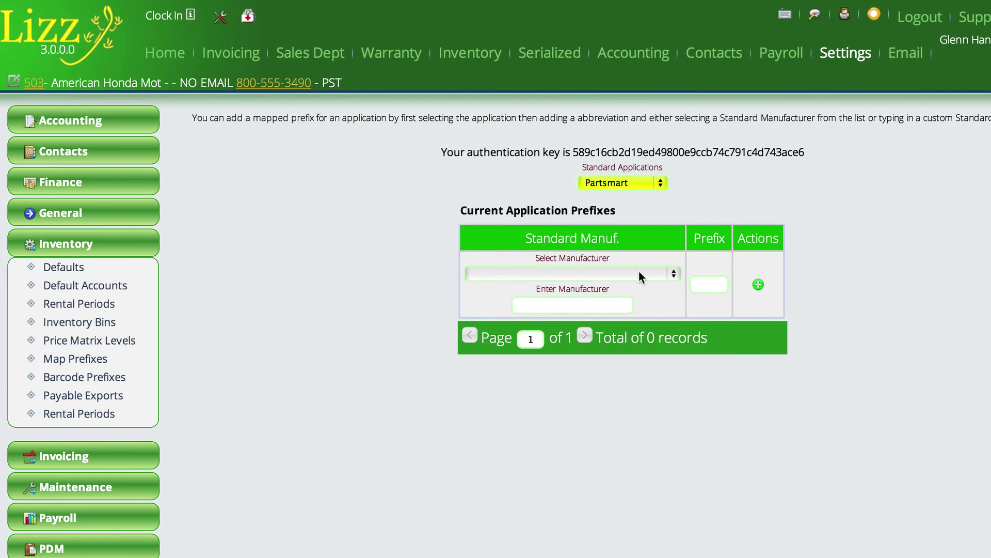
Add a Partsmart mapping from prefix HOM to manufacturer Honda Motorcycle (HMC).
click(587, 275)
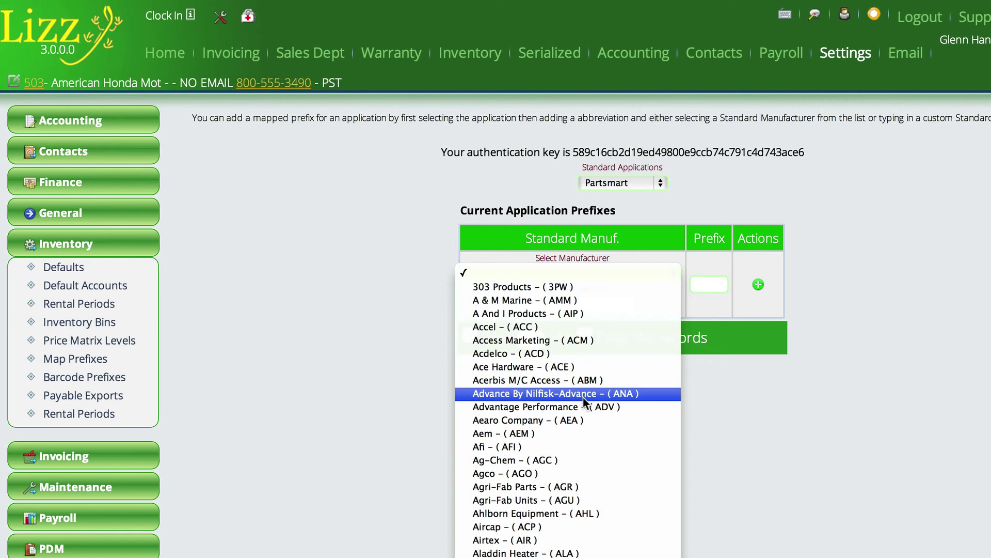
scroll(584, 399, down, 20)
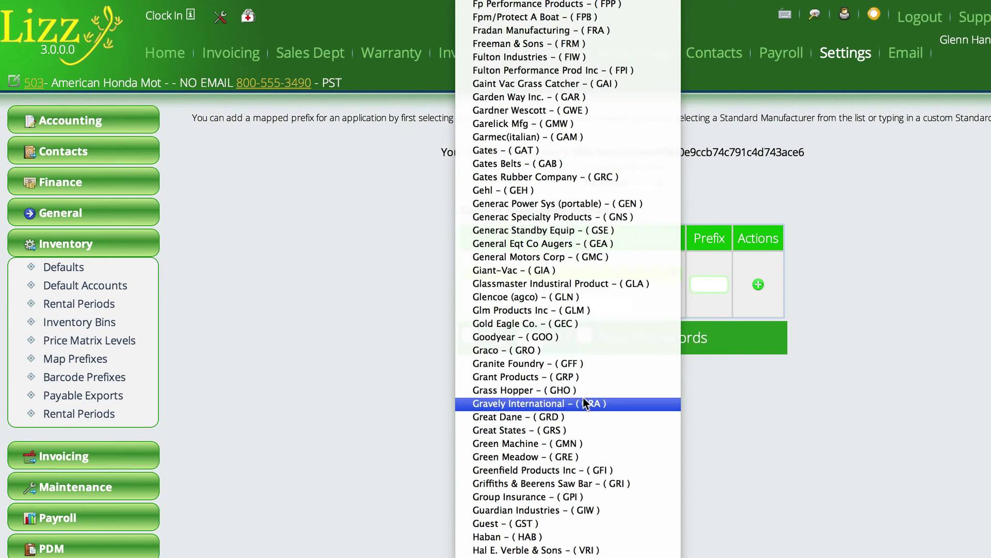
scroll(585, 403, down, 15)
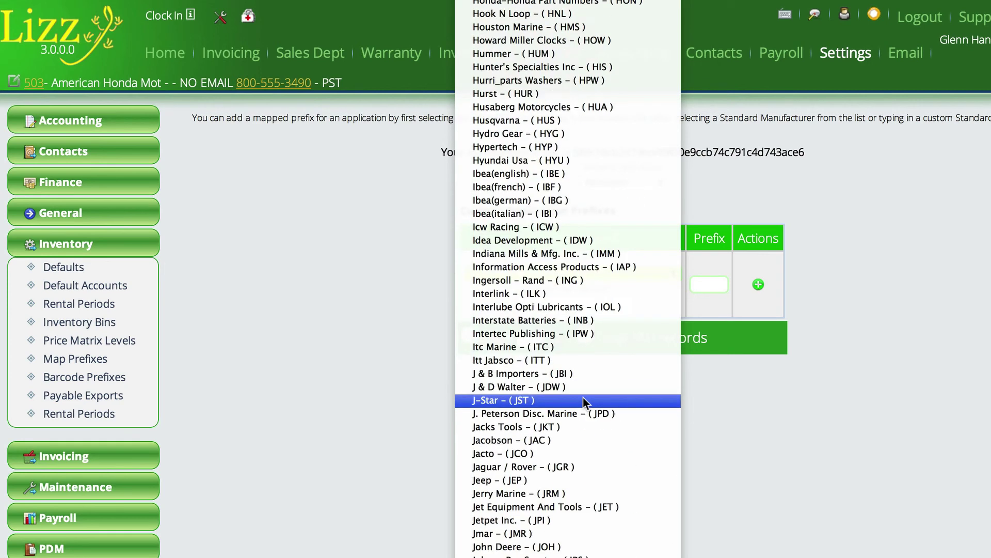
scroll(583, 401, down, 12)
scroll(584, 402, up, 18)
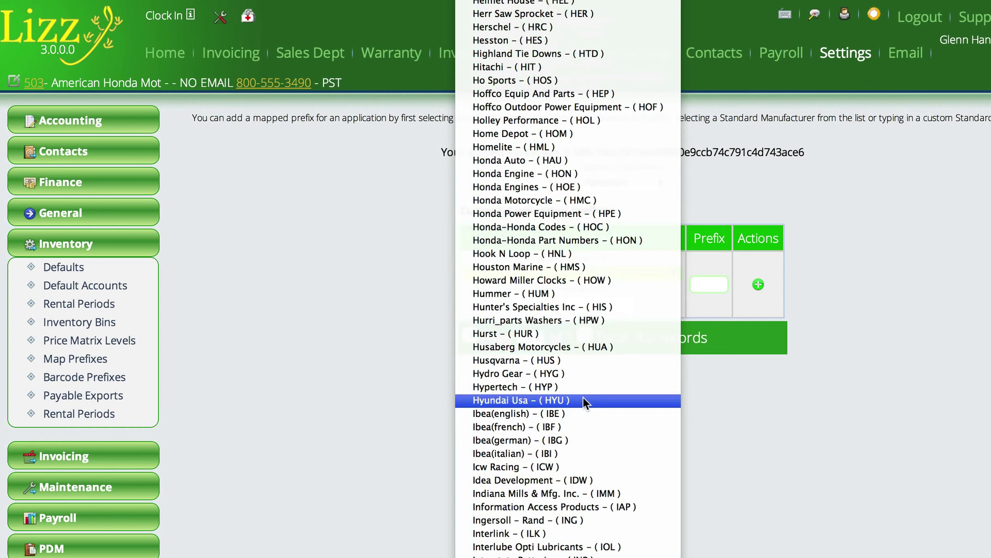
click(539, 201)
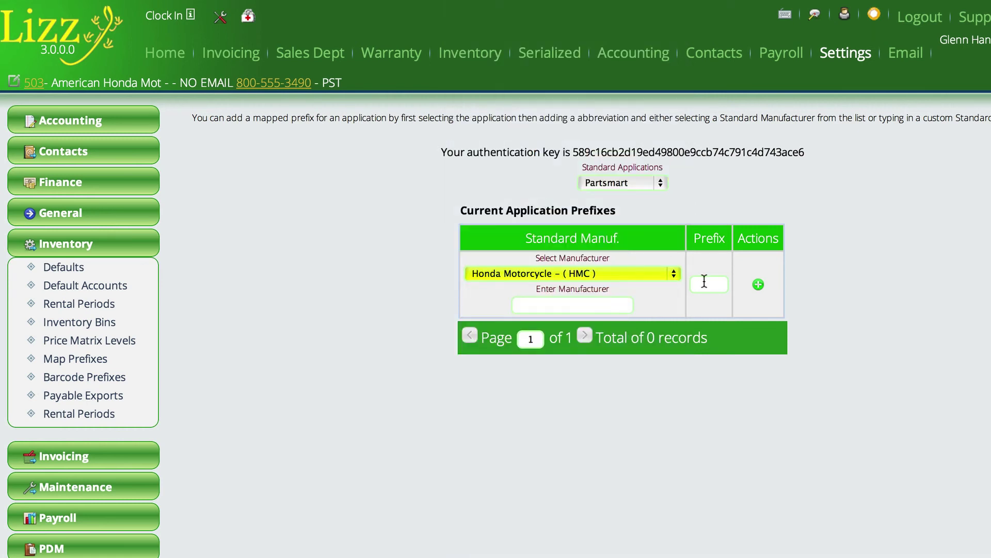
click(705, 281)
text(h)
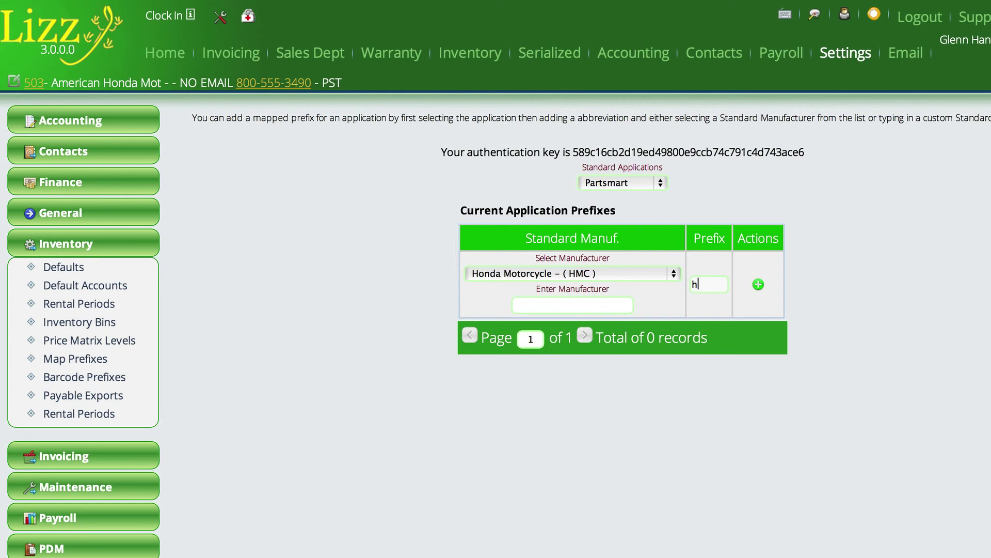
text(o)
key(BackSpace)
key(BackSpace)
text(HOM)
click(758, 284)
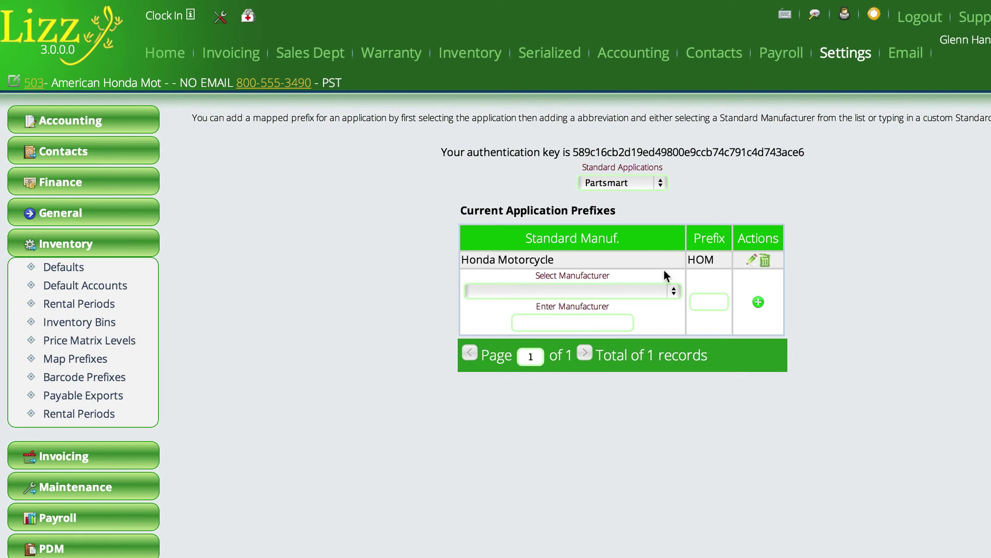
Pick Honda Motorcycle (HMC) again and enter HON as the new mapping's prefix.
click(641, 290)
scroll(606, 434, down, 15)
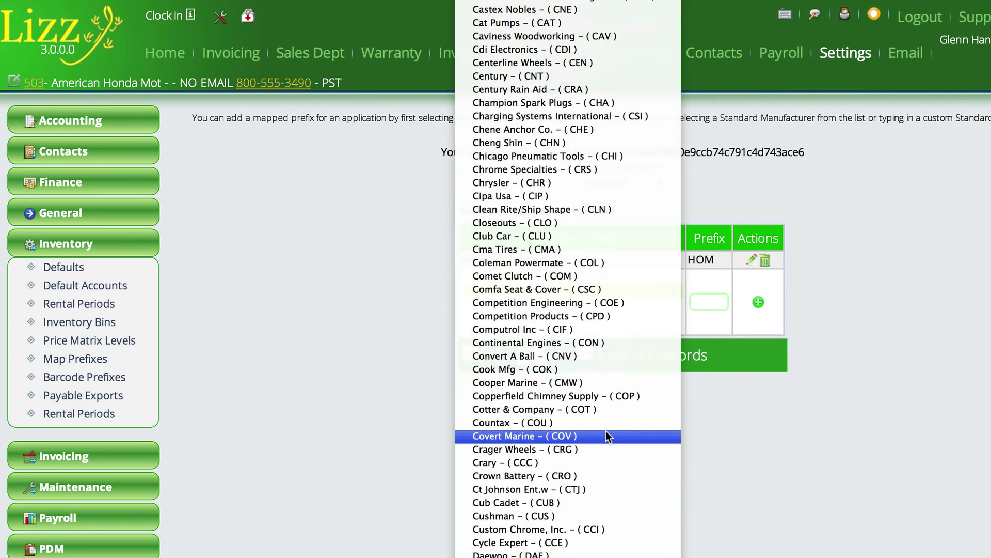
scroll(606, 435, down, 20)
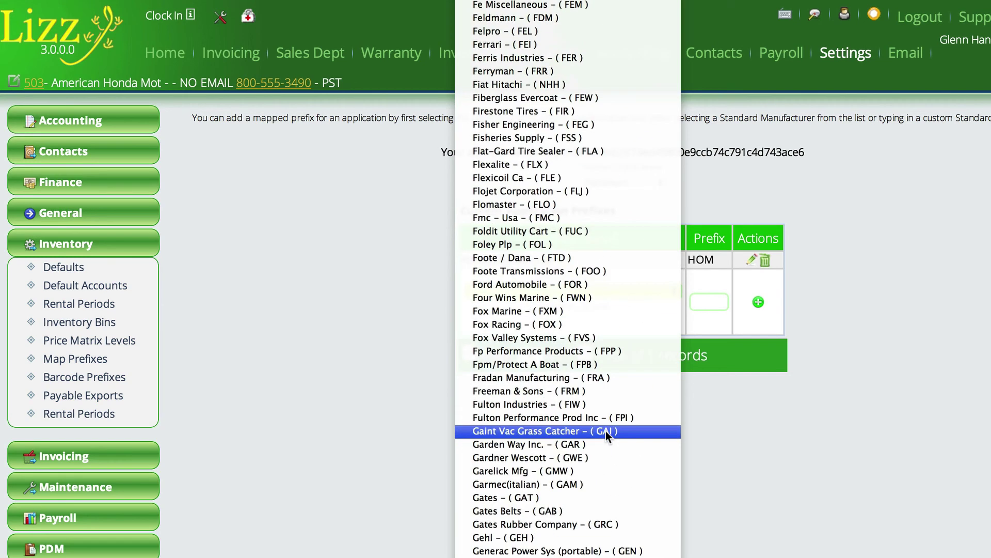
scroll(606, 431, down, 20)
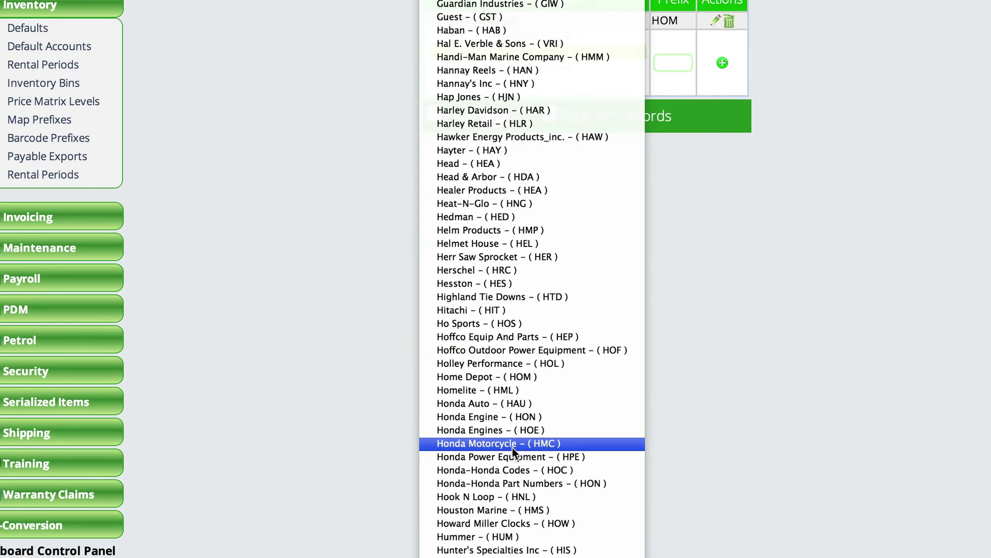
click(512, 444)
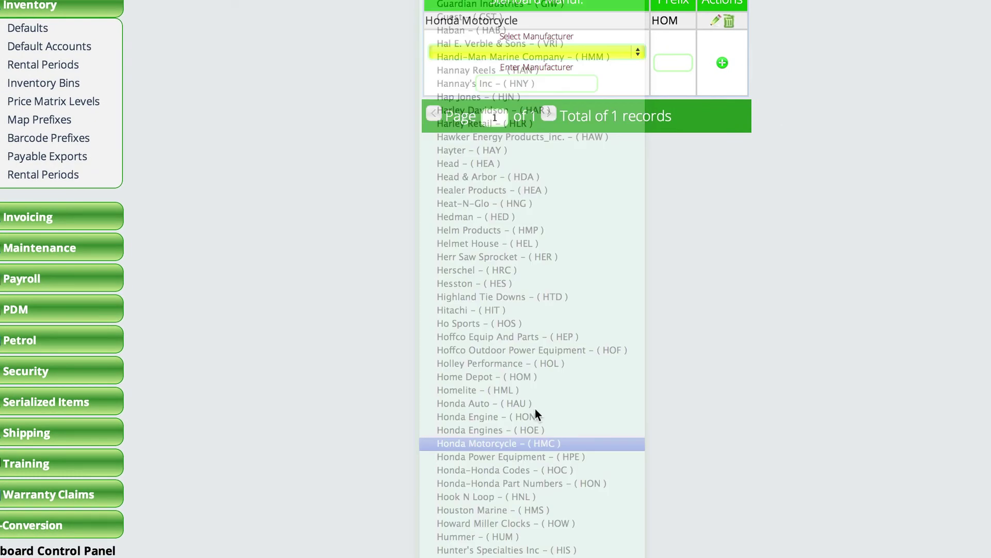
click(665, 61)
text(H)
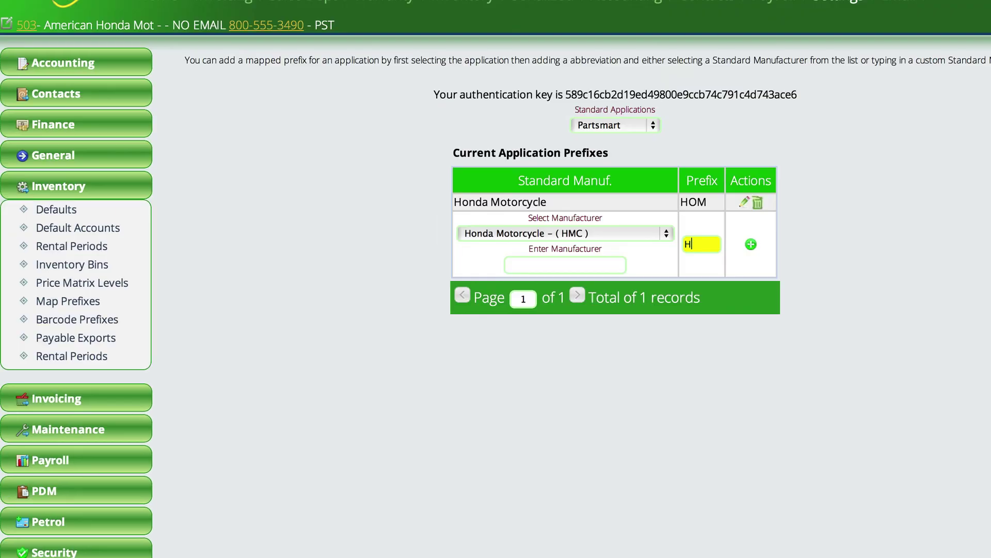
text(ON)
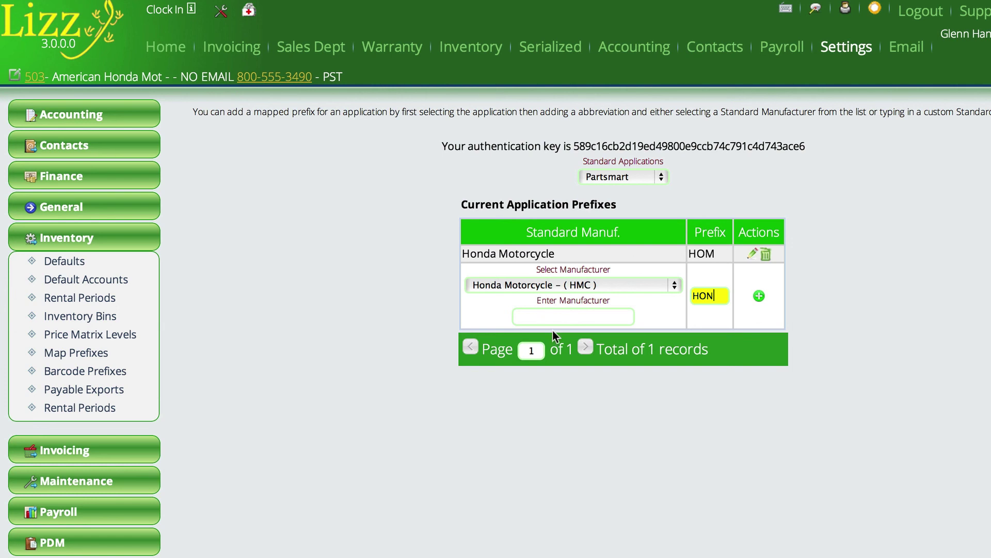
click(573, 283)
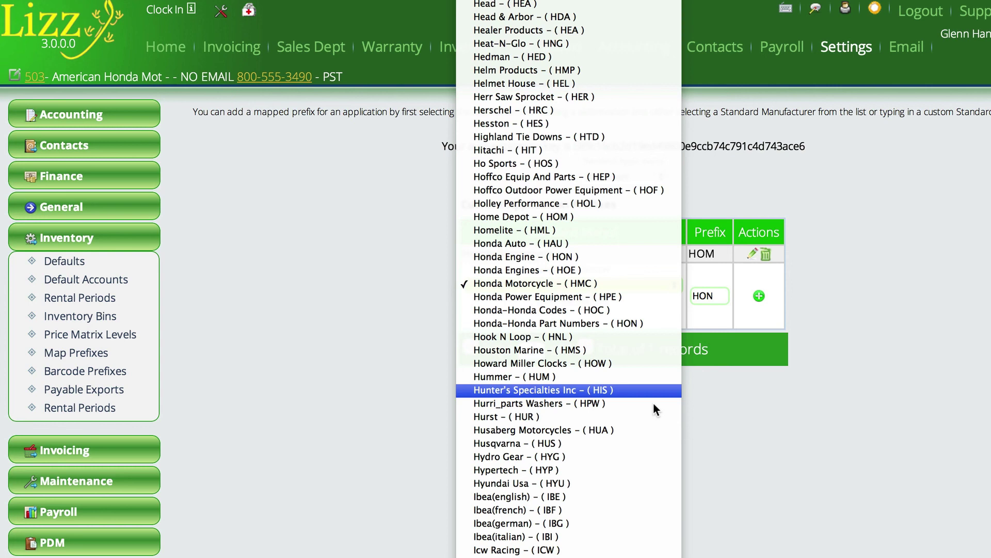
click(861, 494)
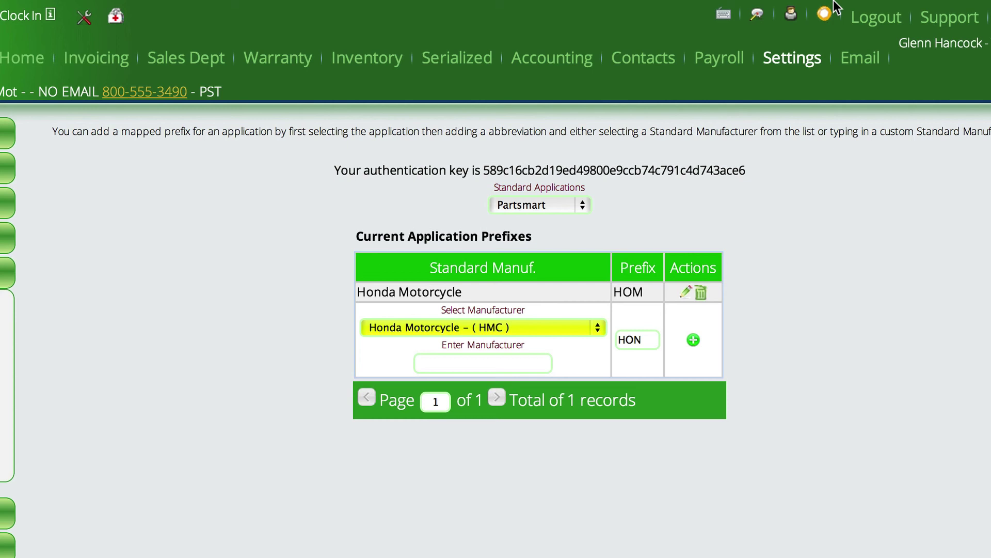
In PartSmart LookUp, add air cleaner callout 9, SEAL B 17223-MAT-300, to the pick list.
click(825, 15)
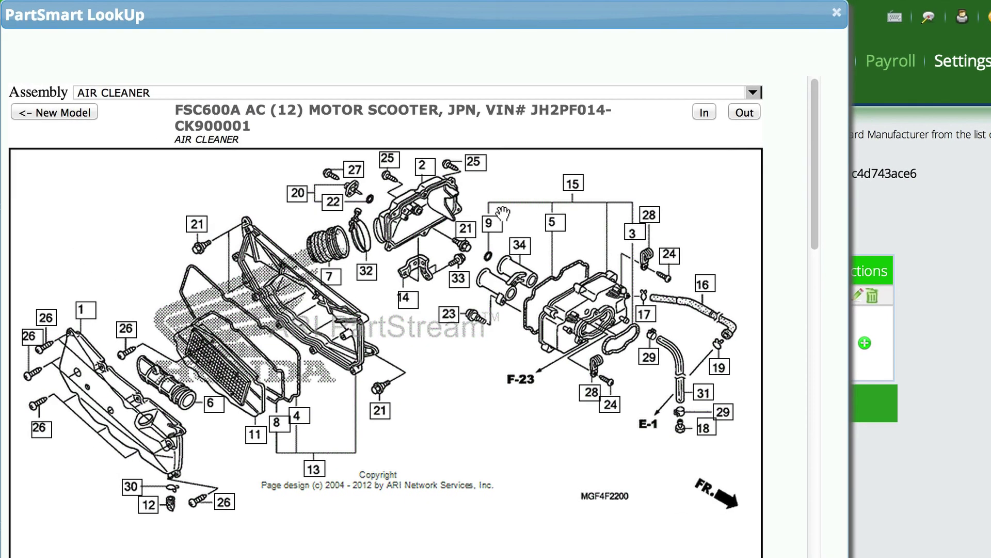
click(489, 224)
click(394, 177)
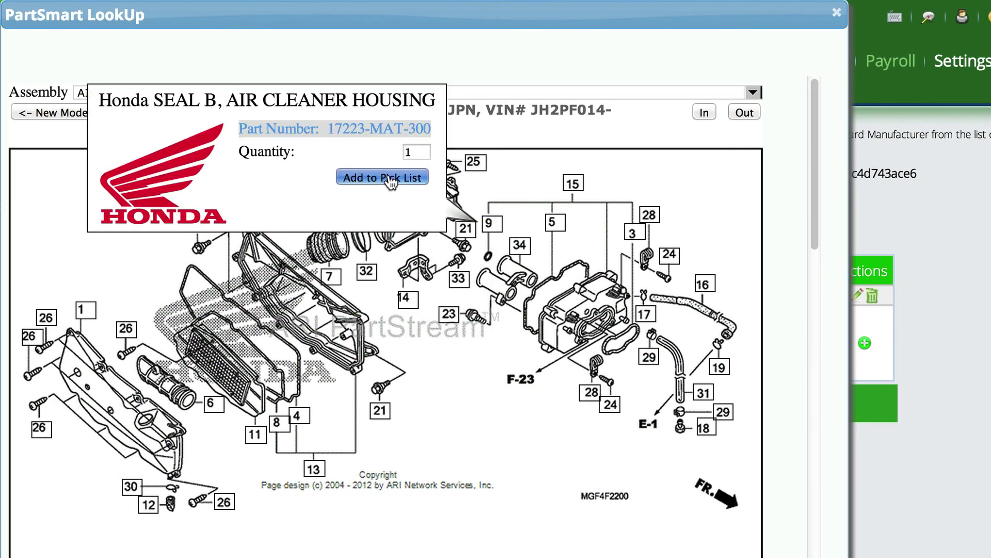